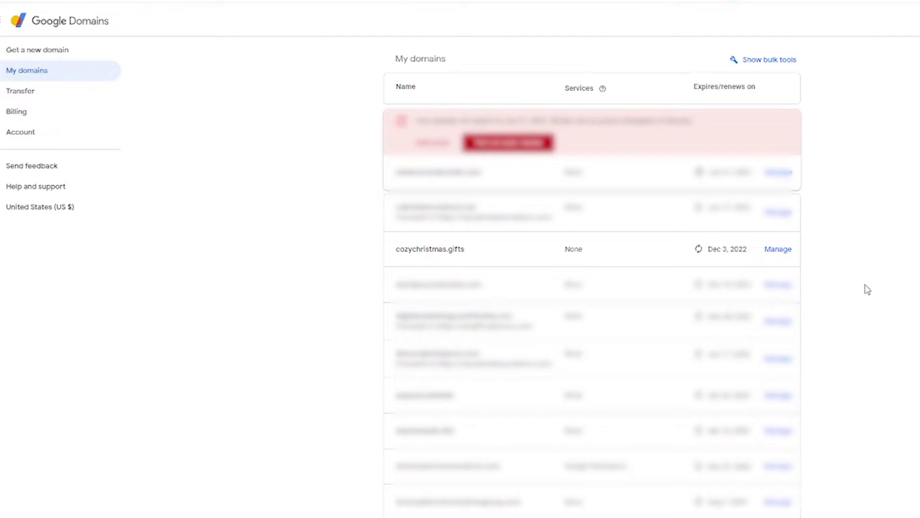
Open cozychristmas.gifts with Manage and go to its DNS page.
click(775, 250)
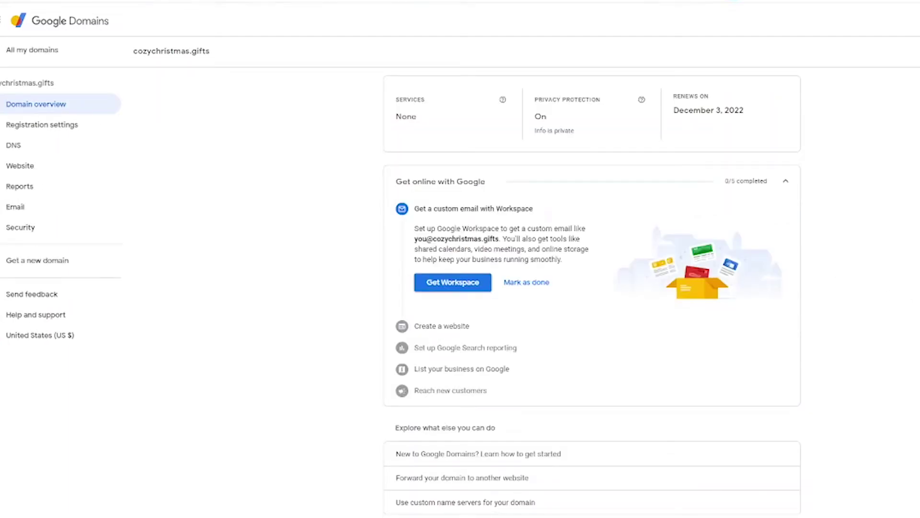
click(73, 152)
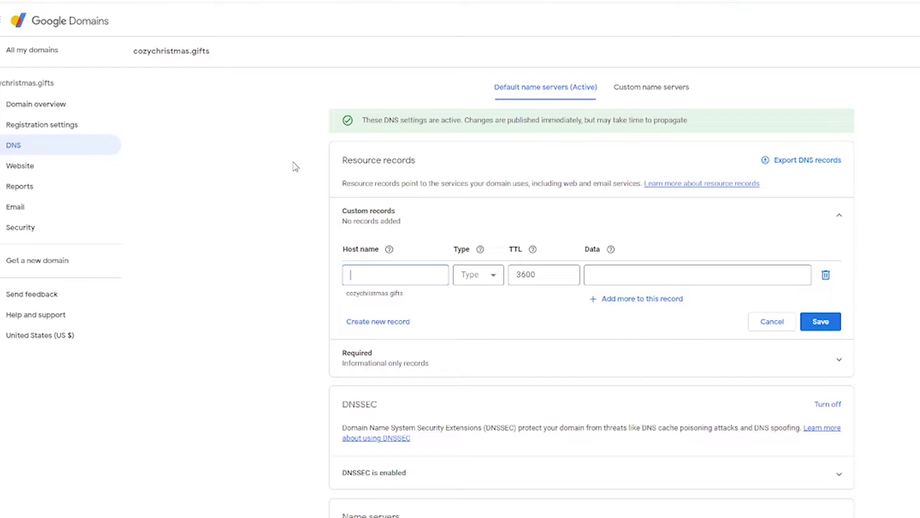
Switch the DNS page to the Custom name servers tab.
click(654, 95)
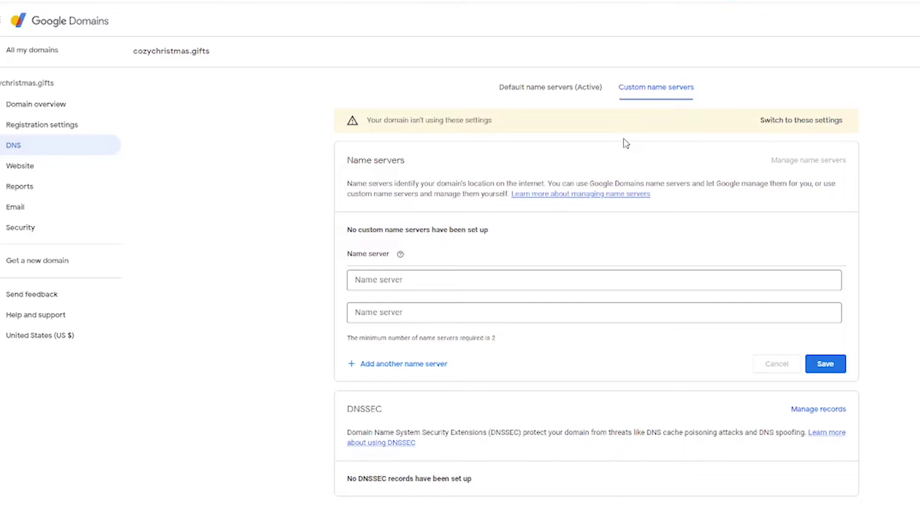
Enter ns1.hostname.com and ns2.hostname.com as the custom name servers and save them.
click(564, 274)
text(ns1.hostname.com)
click(536, 310)
text(ns2)
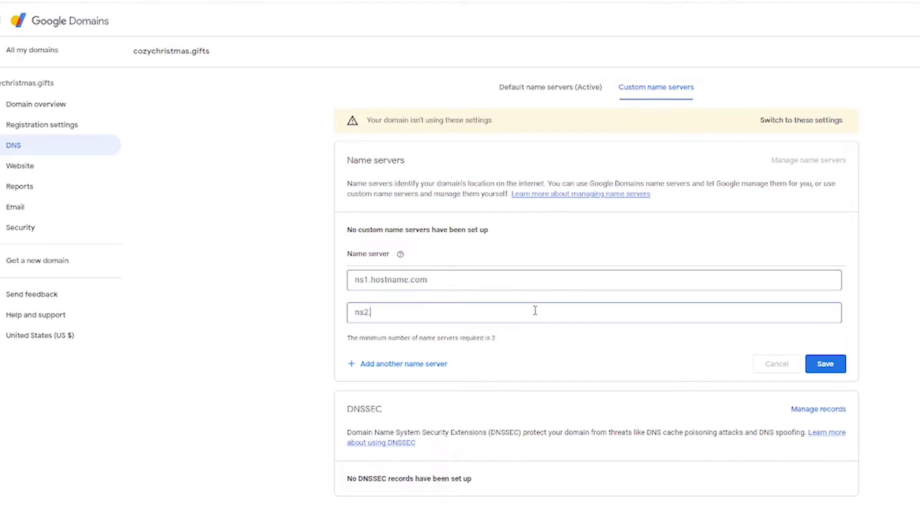
text(.hostna)
key(BackSpace)
key(BackSpace)
text(name.com)
click(825, 364)
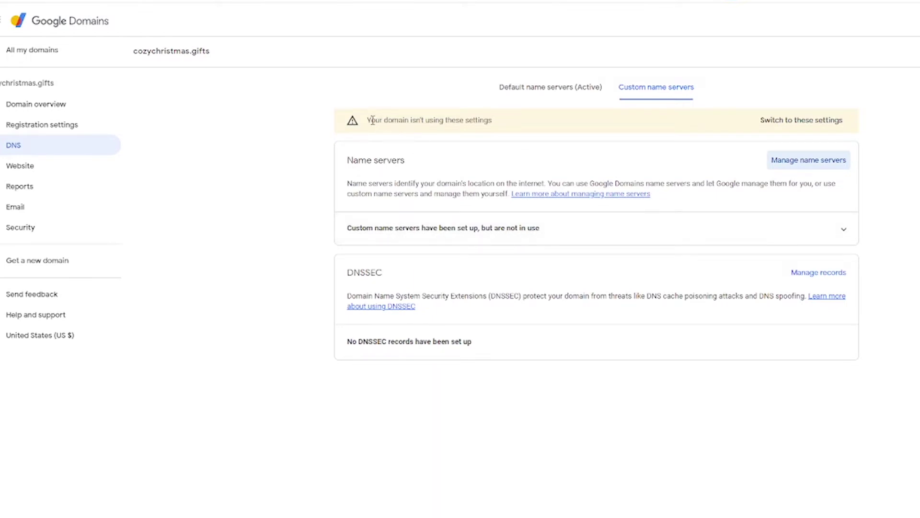
drag(368, 120, 497, 127)
click(497, 127)
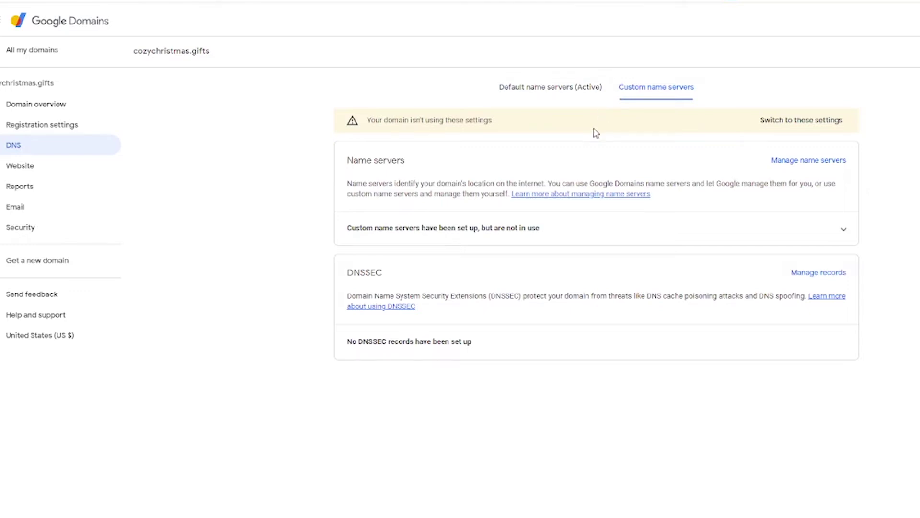
Activate the saved custom name servers ns1/ns2.hostname.com for cozychristmas.gifts.
click(789, 126)
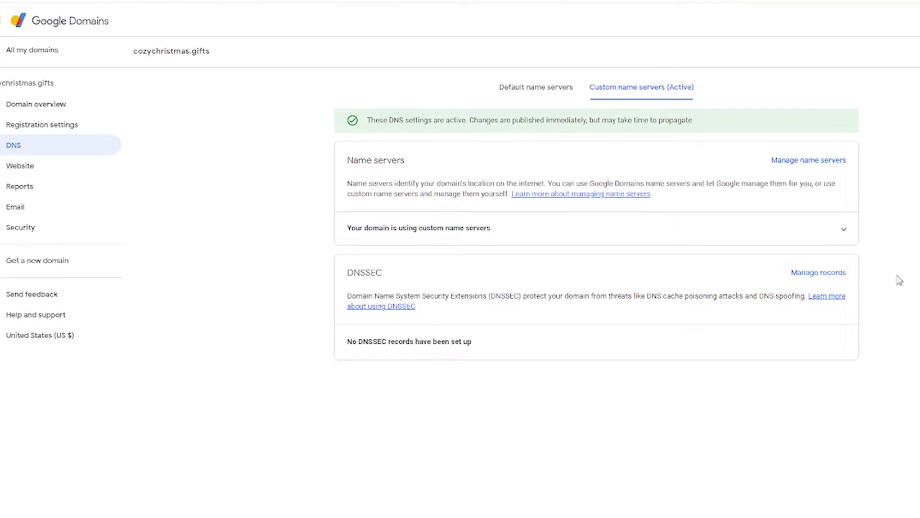
Switch back to the default name servers and start an A record with a 600-second TTL.
click(561, 98)
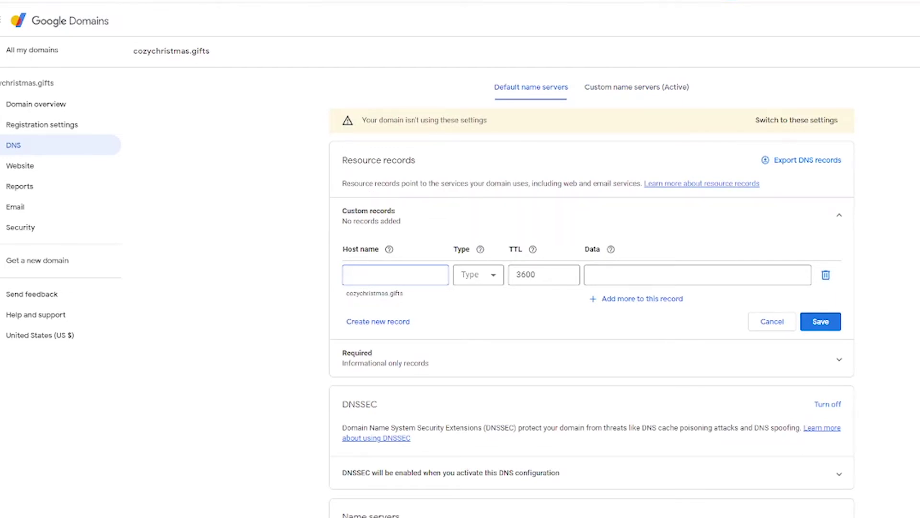
click(834, 127)
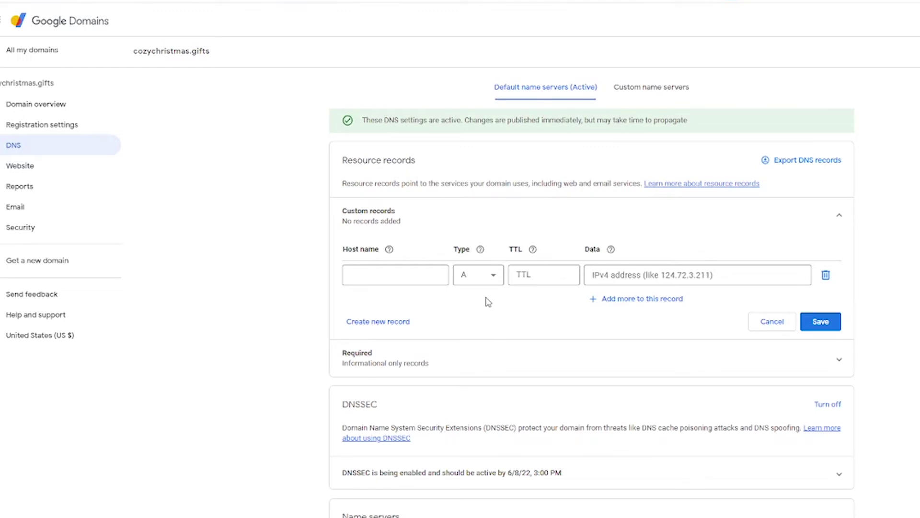
click(463, 283)
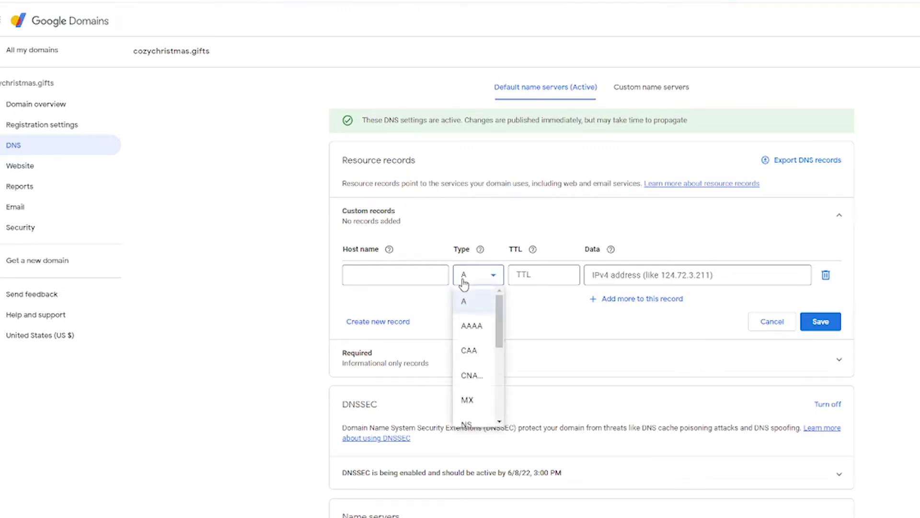
click(473, 308)
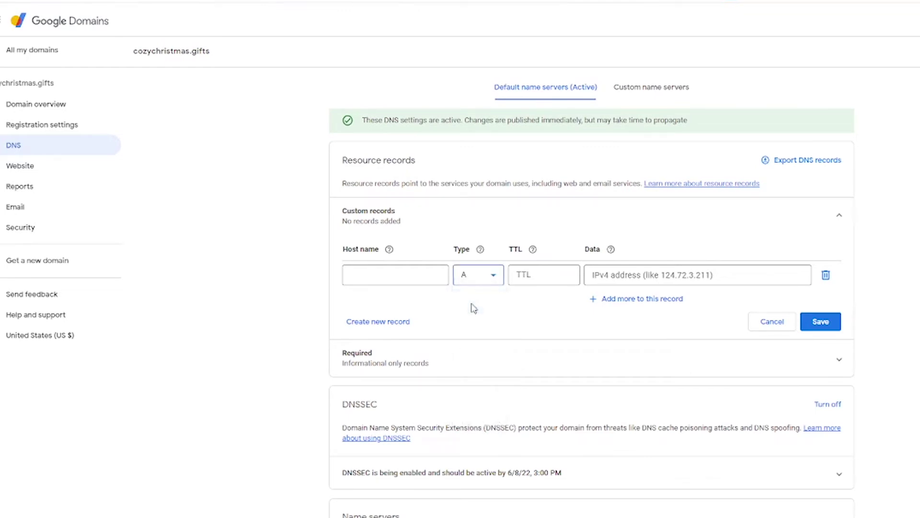
click(547, 276)
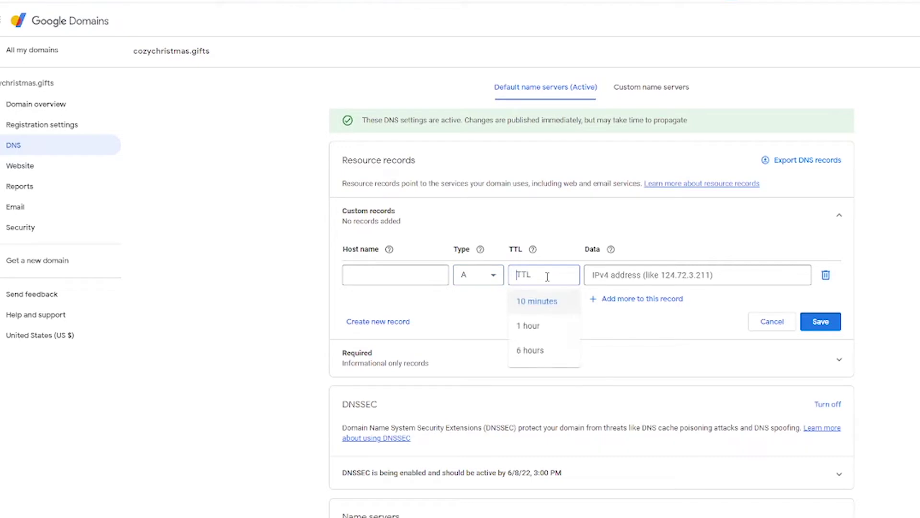
click(539, 302)
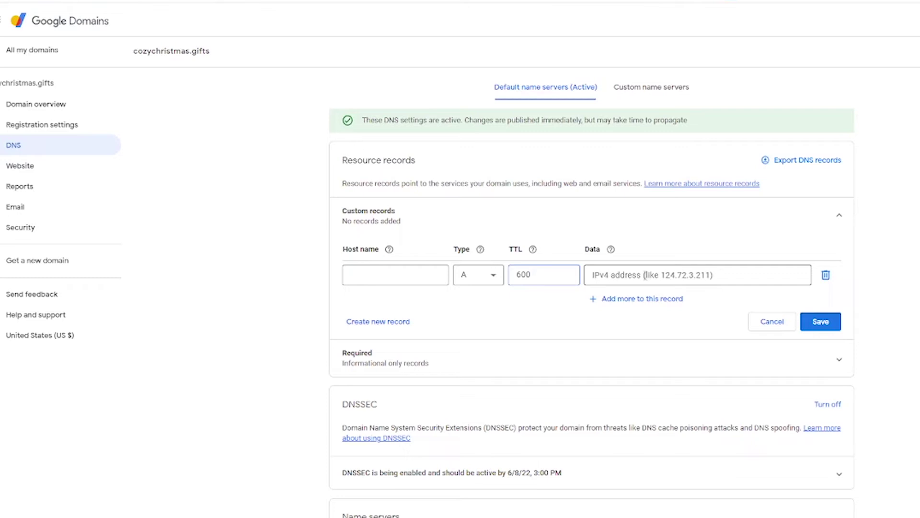
Set the A record's data to 111.111.111.1111 and leave its host name blank.
click(644, 274)
text(111.111)
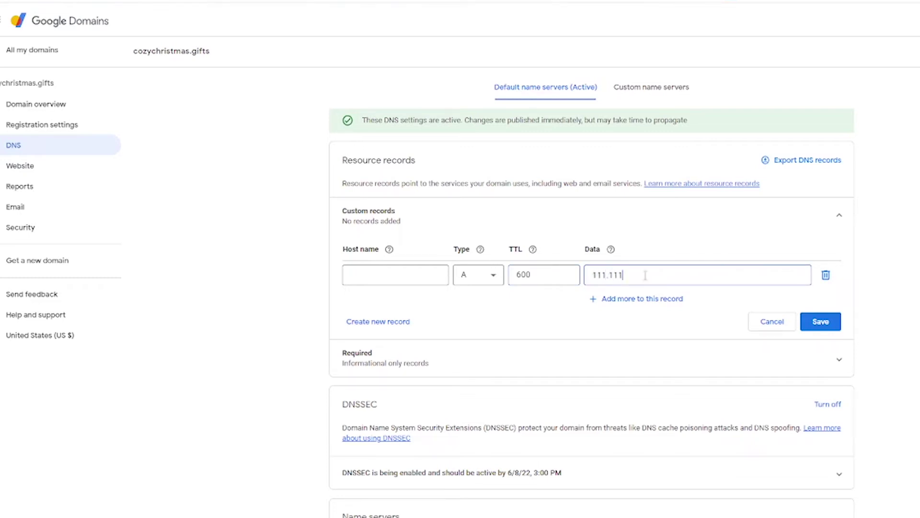
text(.111.1111)
click(423, 273)
text(@)
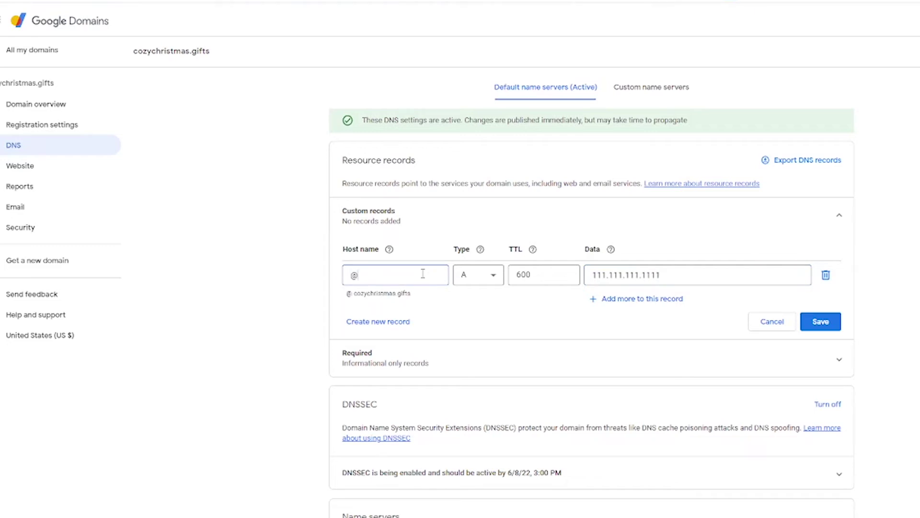
key(BackSpace)
Add a second record row as an A record with a 10-minute (600) TTL.
click(380, 328)
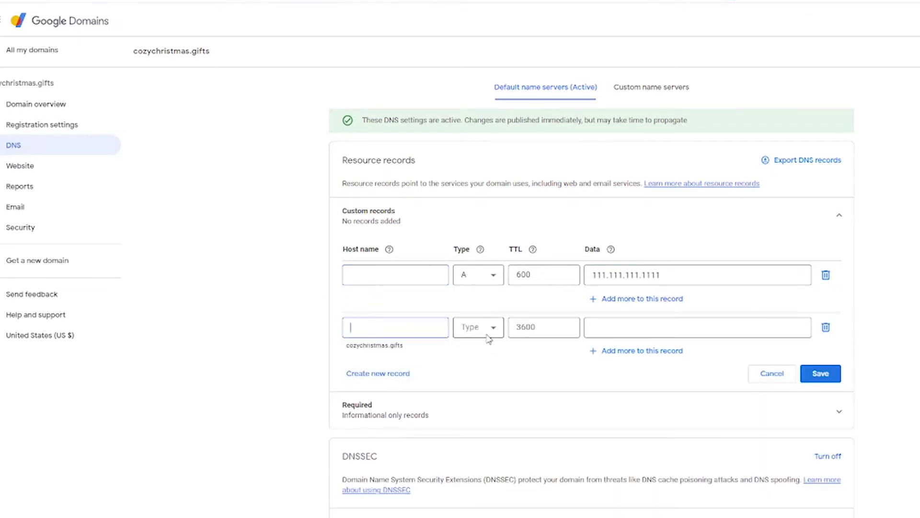
click(488, 329)
click(489, 331)
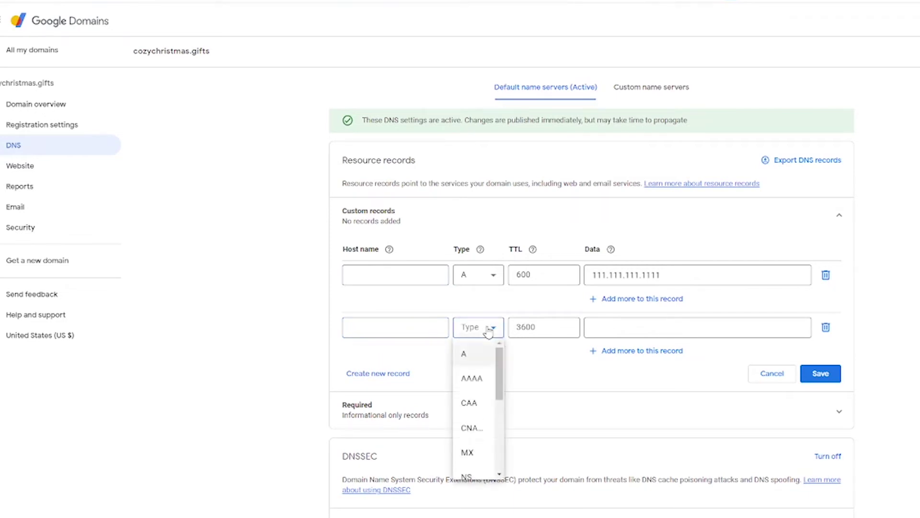
click(479, 360)
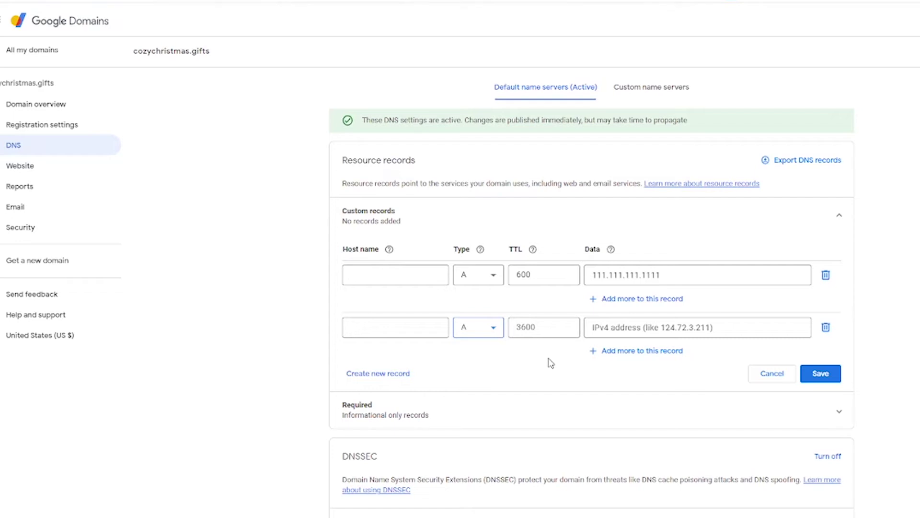
click(548, 328)
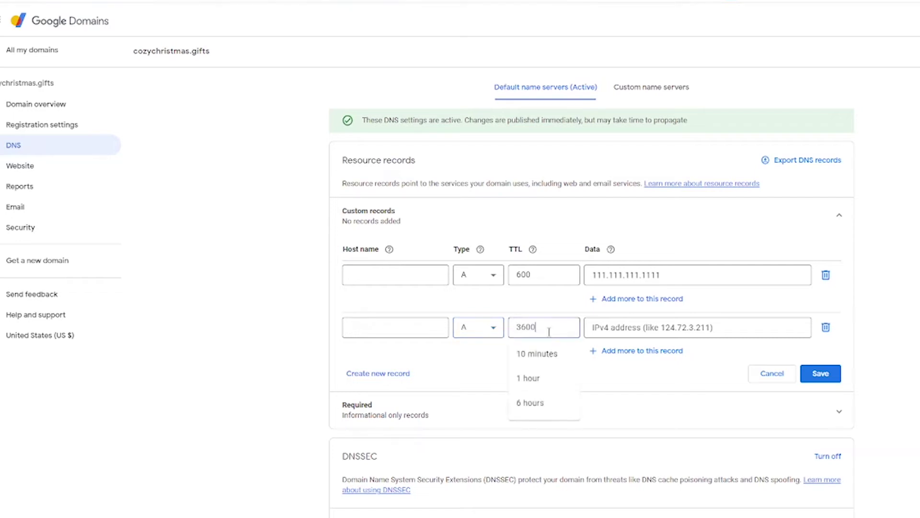
click(548, 355)
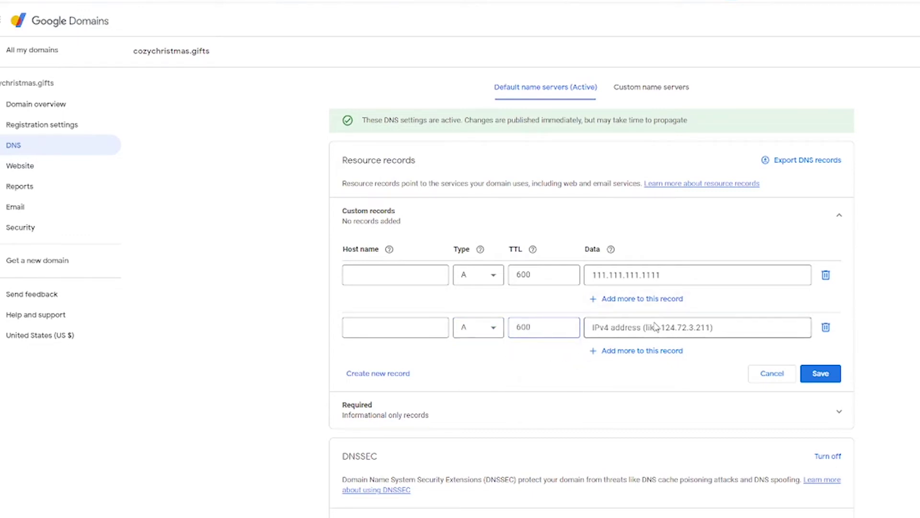
Copy 111.111.111.1111 into its data, set host name *, and save both records.
drag(690, 275, 572, 276)
key(ctrl+c)
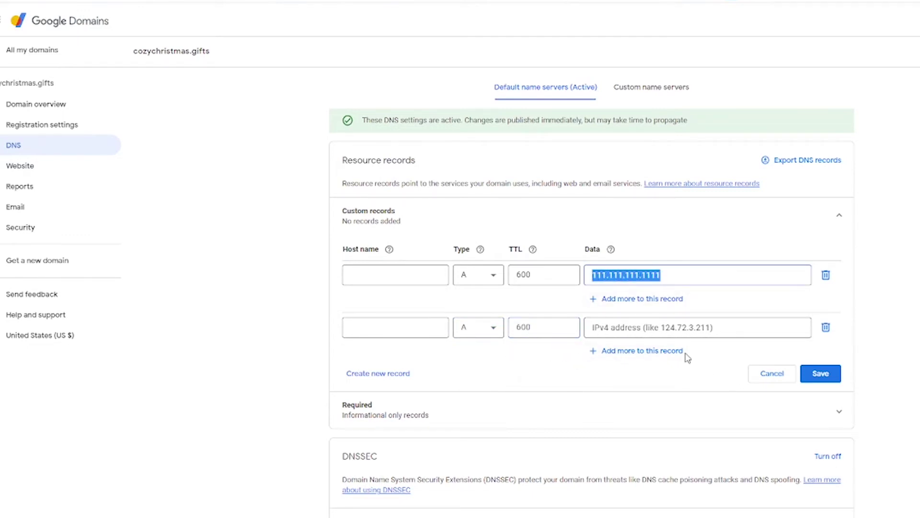
click(680, 331)
key(ctrl+v)
click(392, 330)
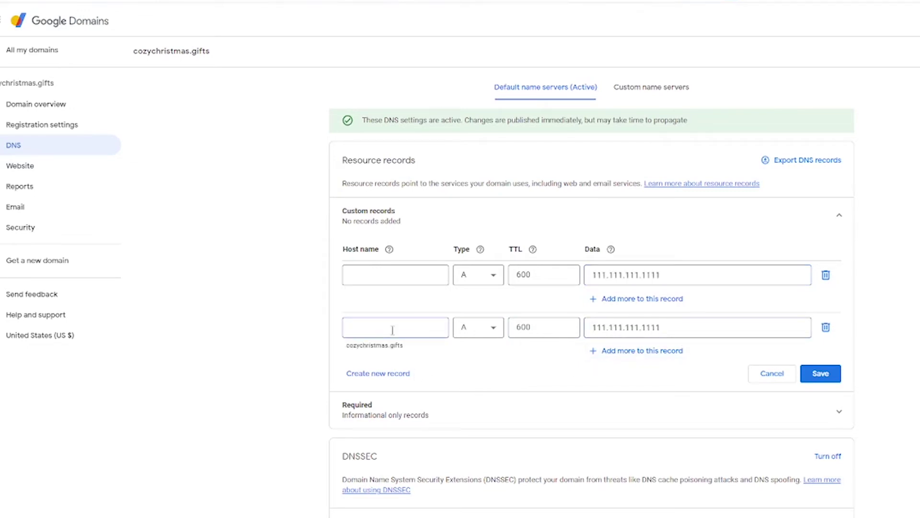
text(*)
click(836, 377)
click(695, 292)
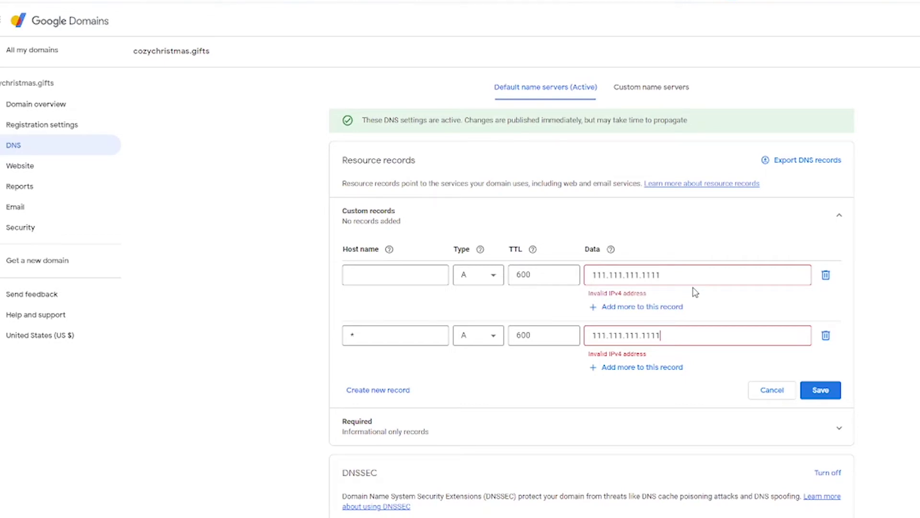
Add a third record row of type CNAME with a 600-second TTL.
click(384, 401)
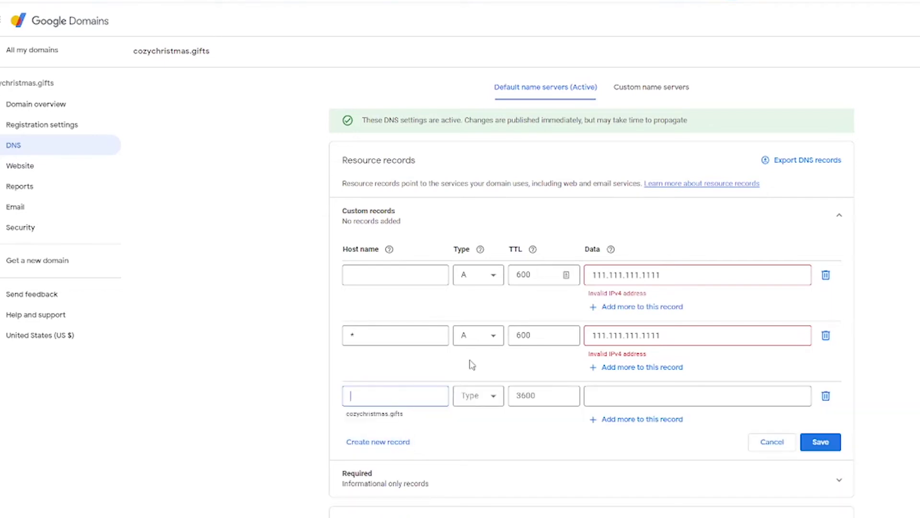
click(471, 400)
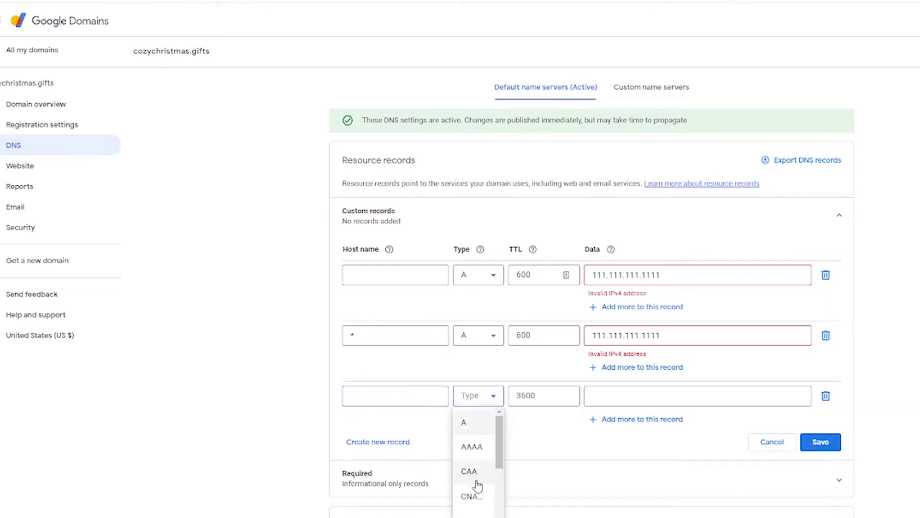
scroll(475, 479, down, 2)
click(475, 437)
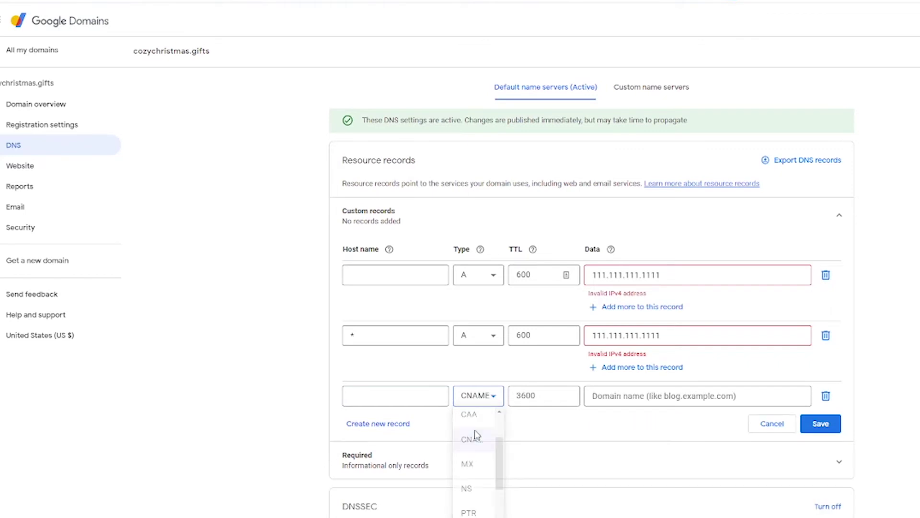
click(545, 401)
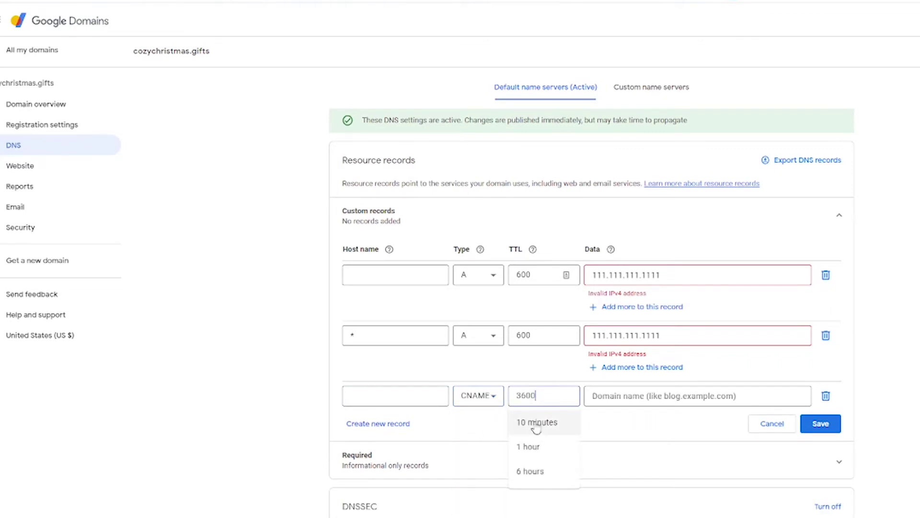
click(533, 432)
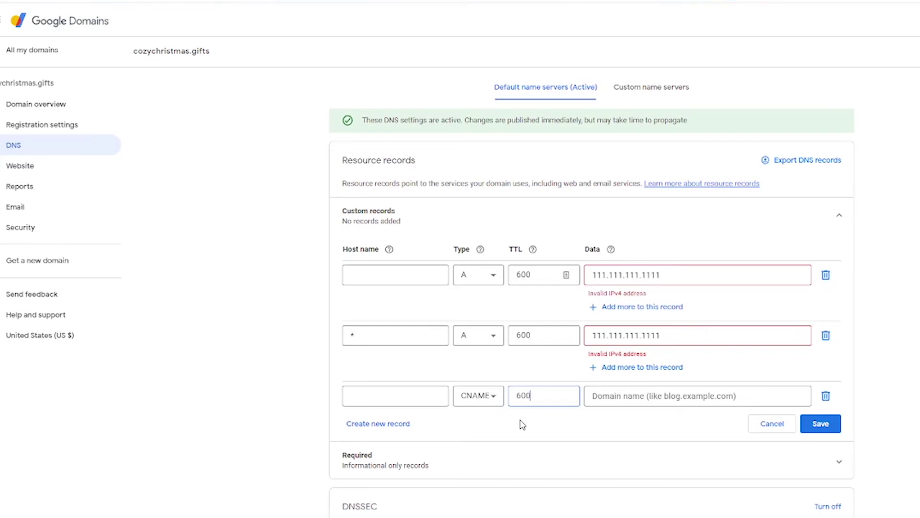
Set the CNAME host name to www and paste cozychristmas.gifts as its data.
click(657, 402)
click(436, 394)
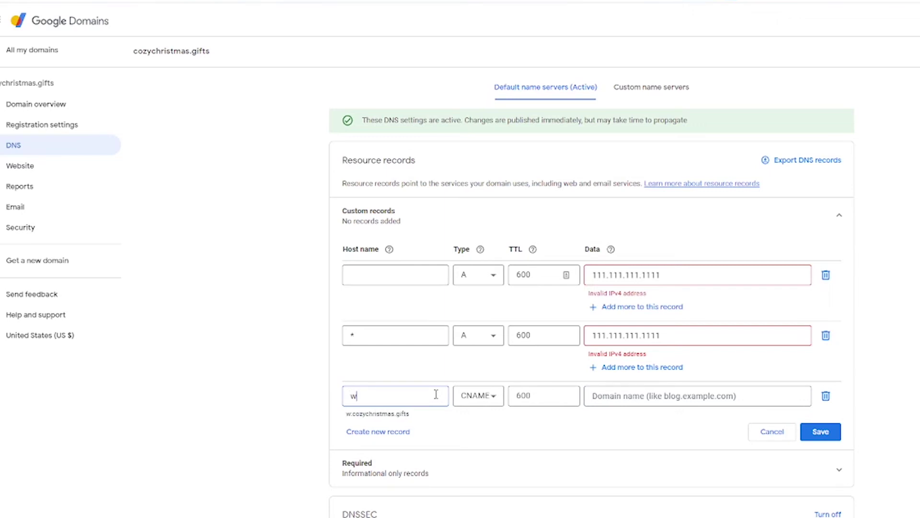
text(ww)
click(747, 437)
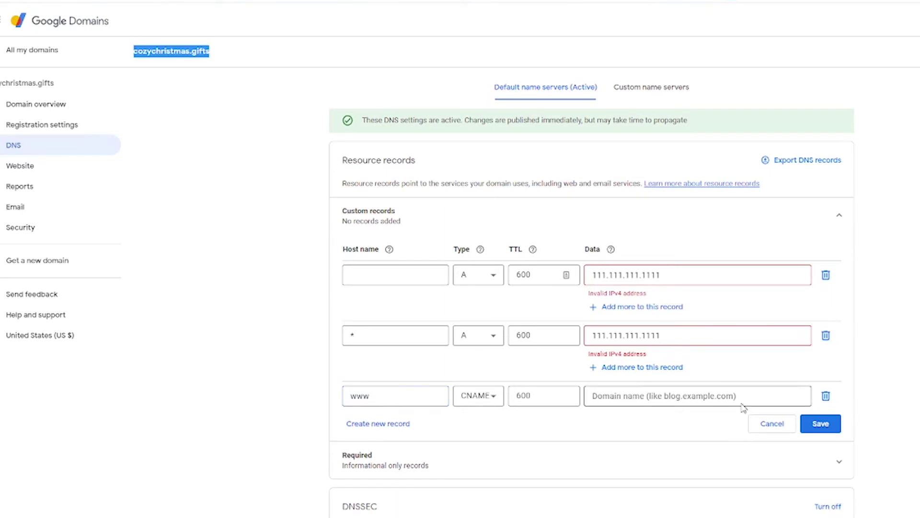
click(742, 403)
key(ctrl+v)
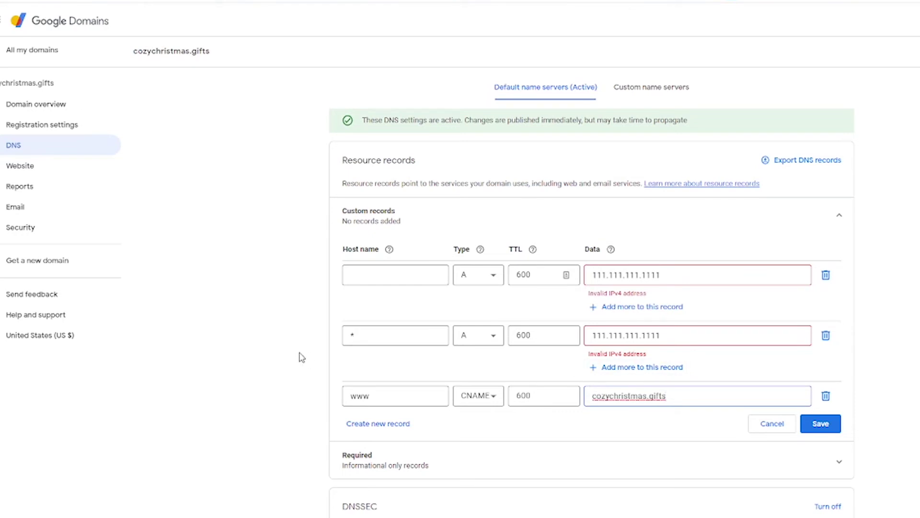
Add a fourth record of type TXT with a 600-second TTL, host name left blank.
click(383, 431)
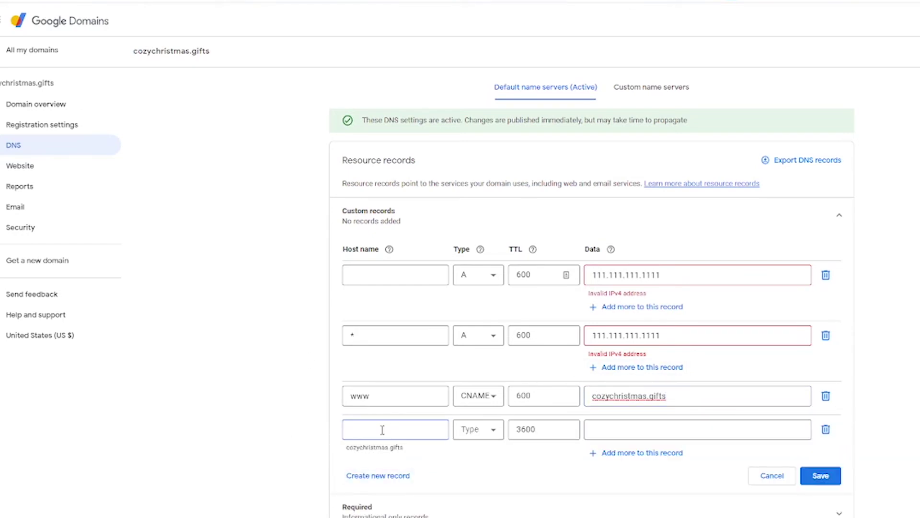
click(469, 434)
scroll(488, 359, down, 4)
click(482, 331)
click(538, 429)
click(537, 461)
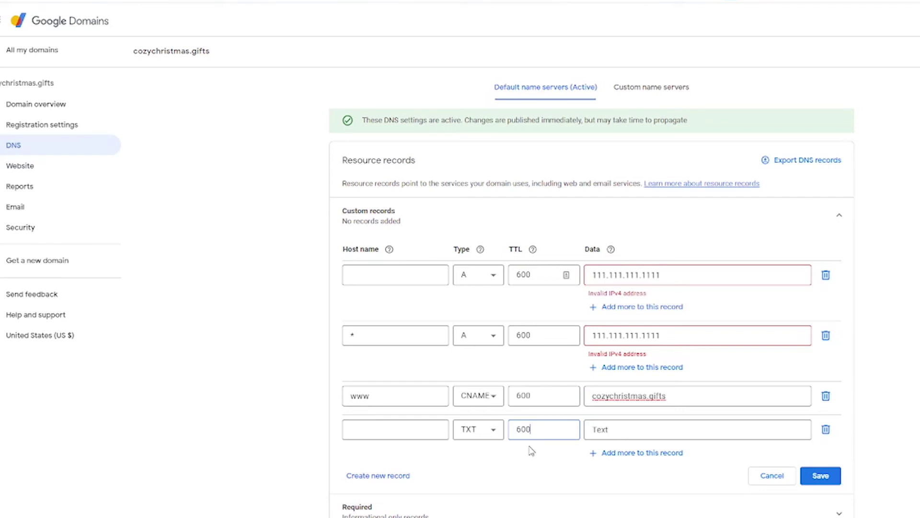
click(396, 435)
text(@)
key(BackSpace)
click(654, 425)
mouse_move(533, 251)
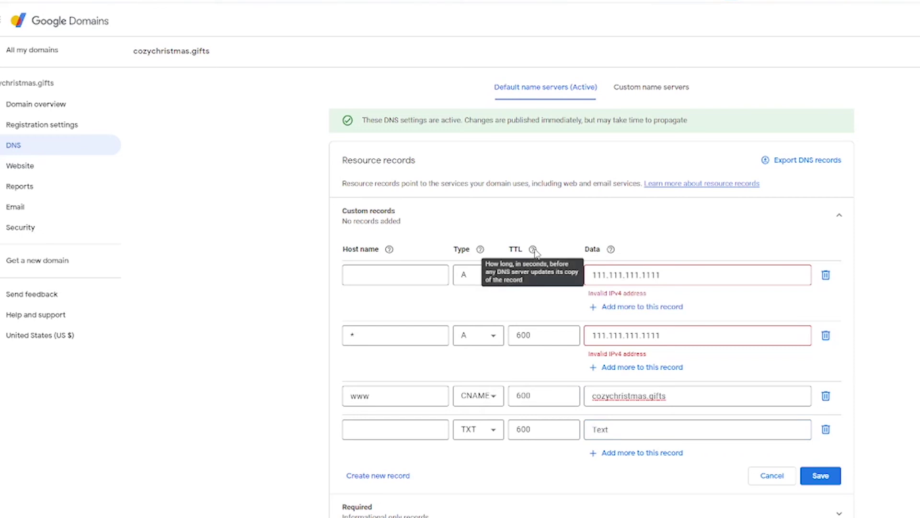